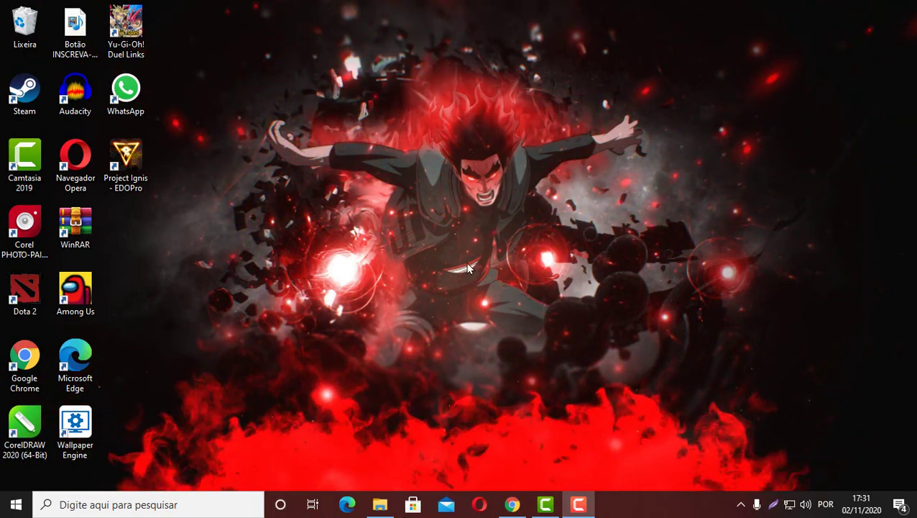
Open Gerenciador de Dispositivos through a Windows search and expand the Teclados category to show the keyboard devices.
click(125, 505)
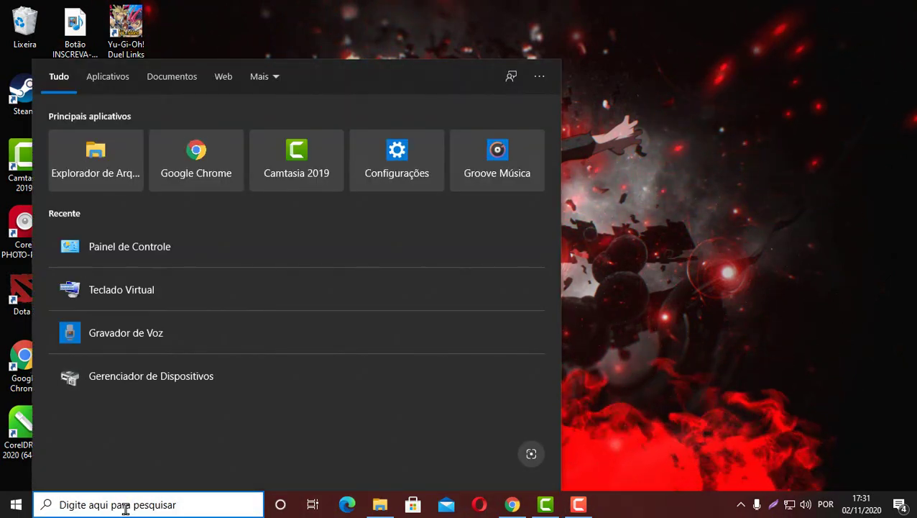
text(GERENCIA)
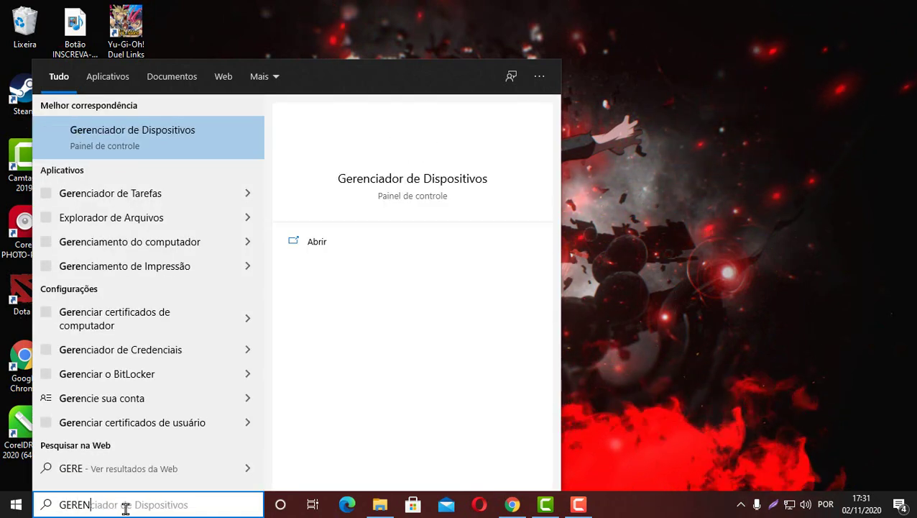
click(179, 154)
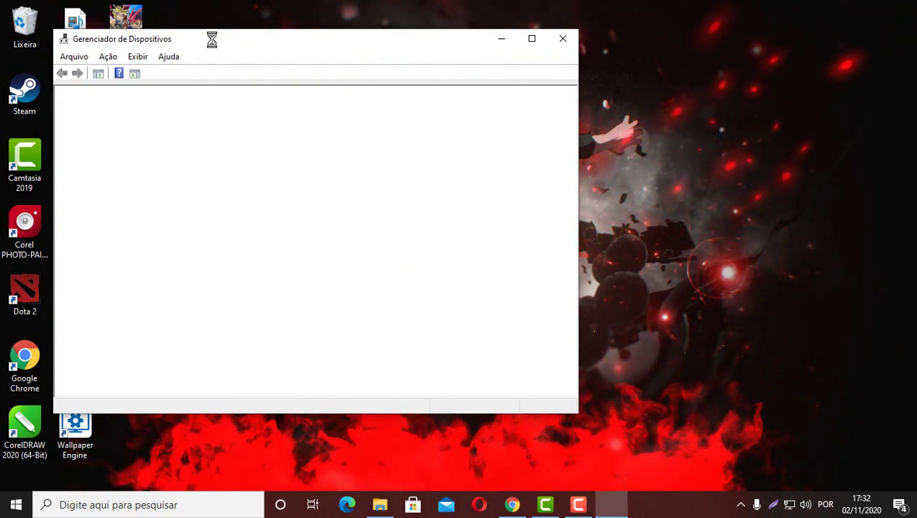
drag(217, 36, 369, 48)
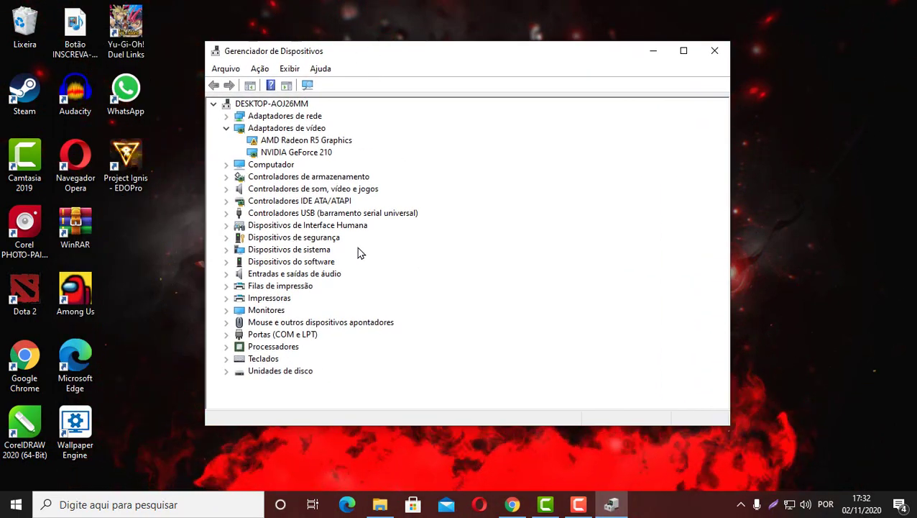
click(227, 359)
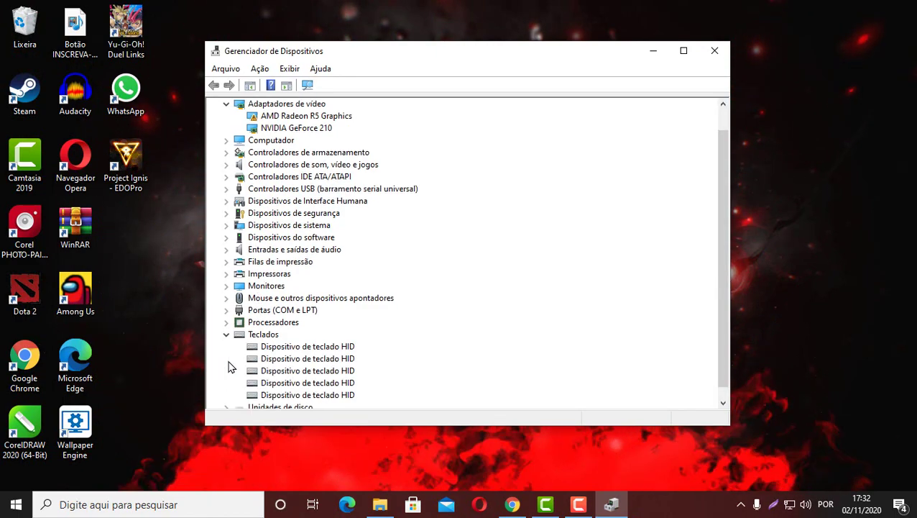
scroll(359, 338, down, 1)
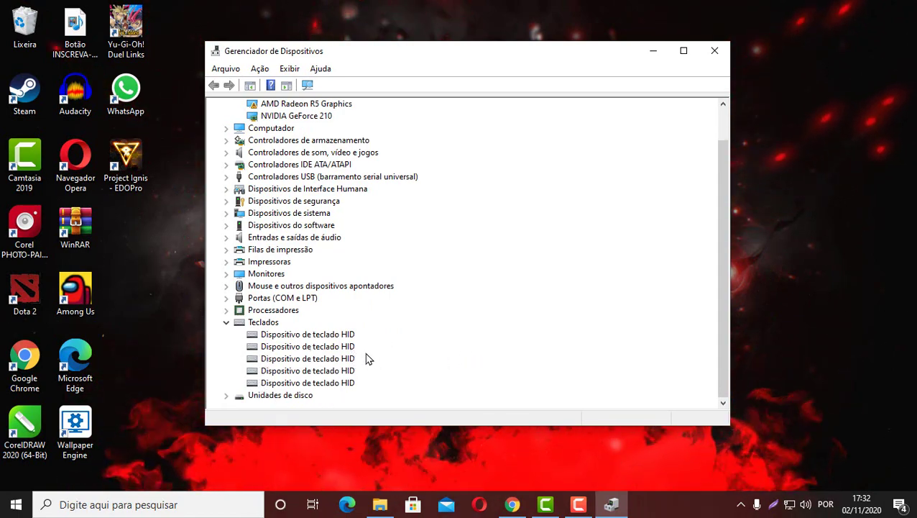
Search automatically for an updated driver for the first HID keyboard device, including the Windows Update option, and close the update settings.
click(312, 337)
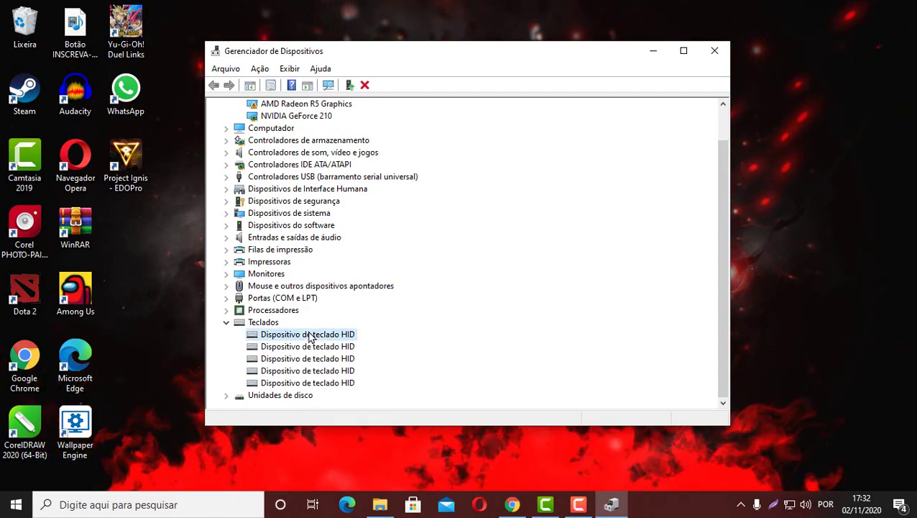
right_click(301, 341)
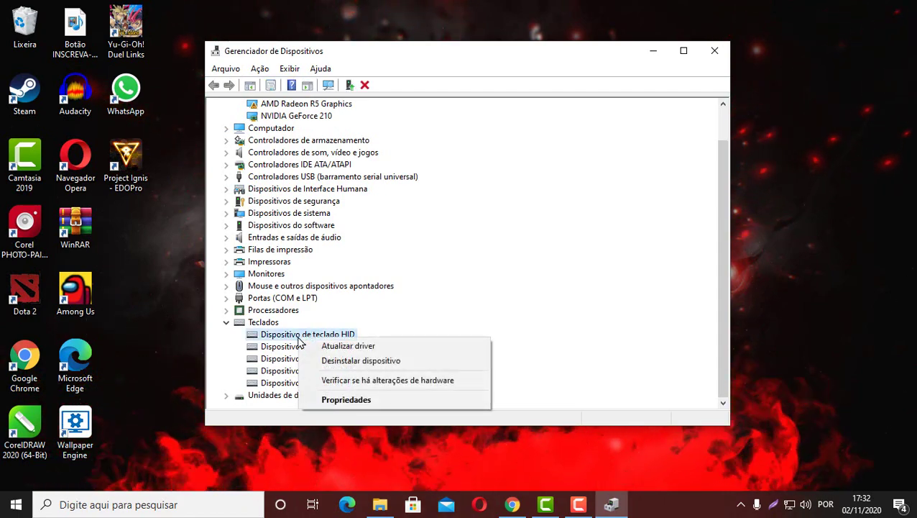
click(355, 350)
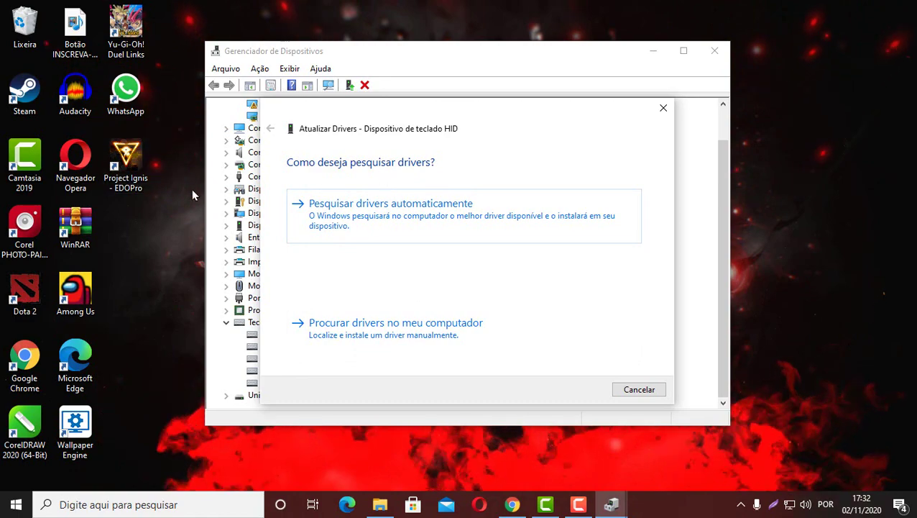
click(412, 229)
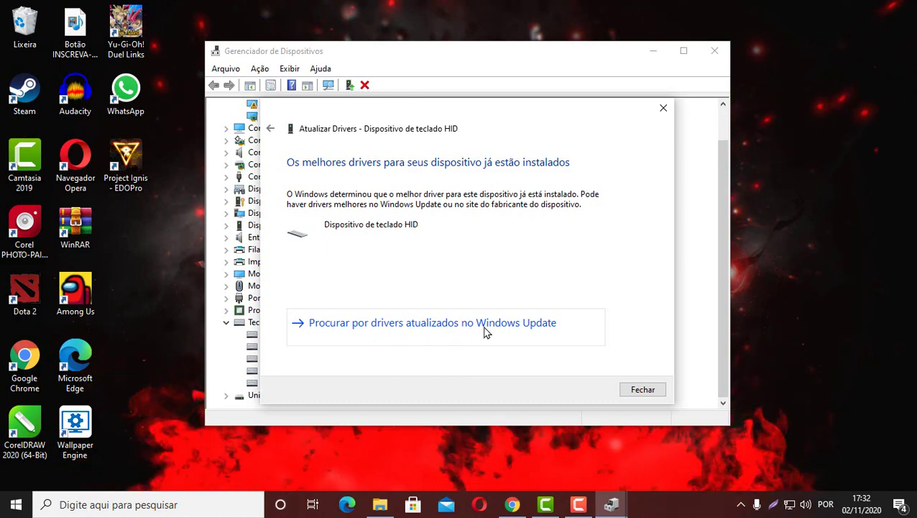
click(410, 332)
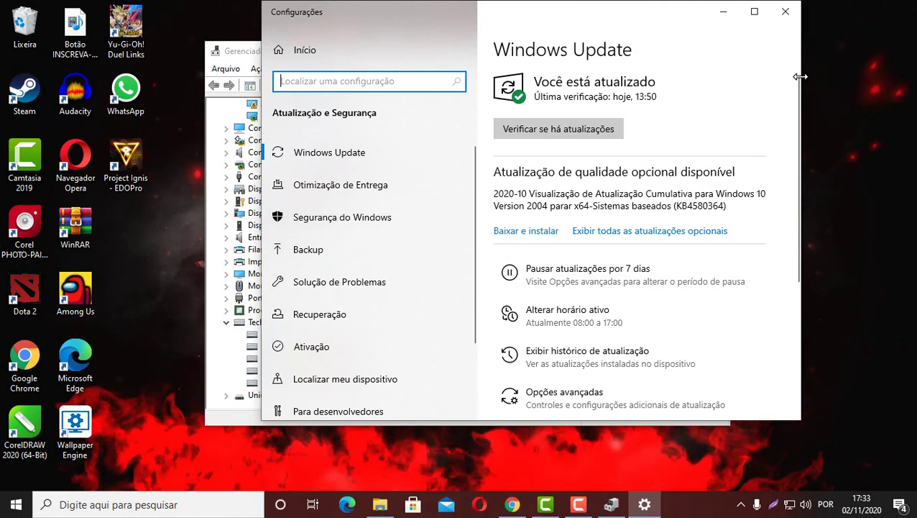
click(784, 13)
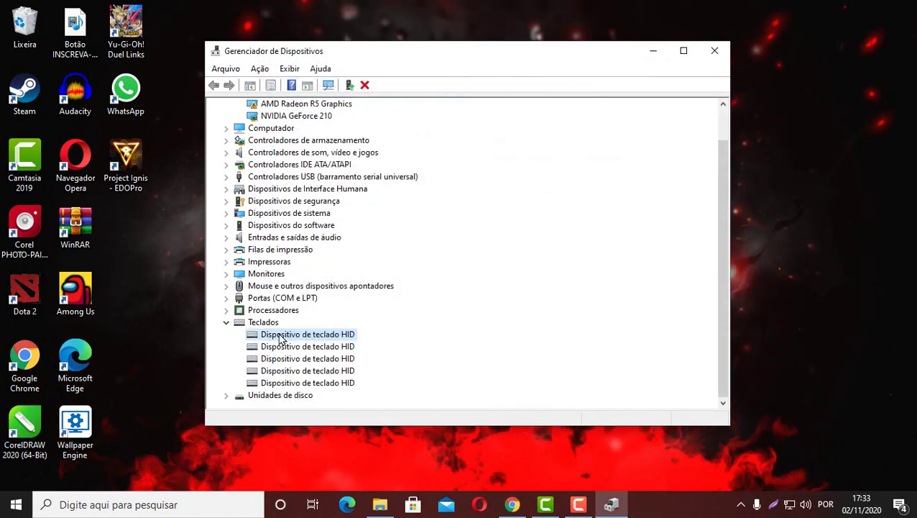
Search the computer's Documents folder, including subfolders, for a driver for the first HID keyboard device.
right_click(317, 338)
click(334, 345)
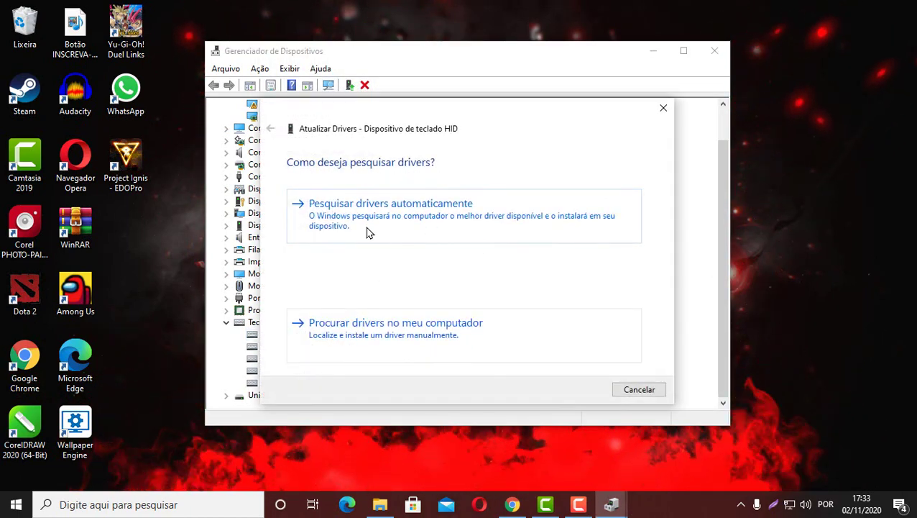
click(394, 332)
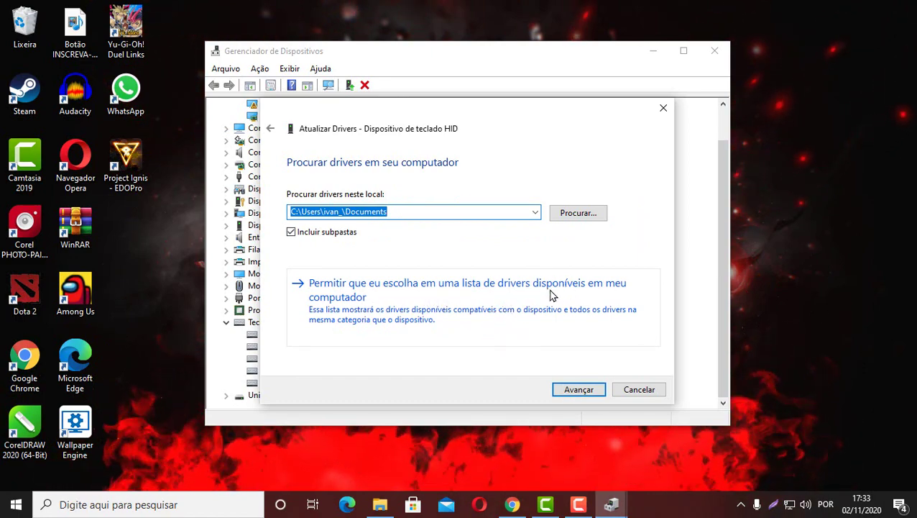
click(565, 392)
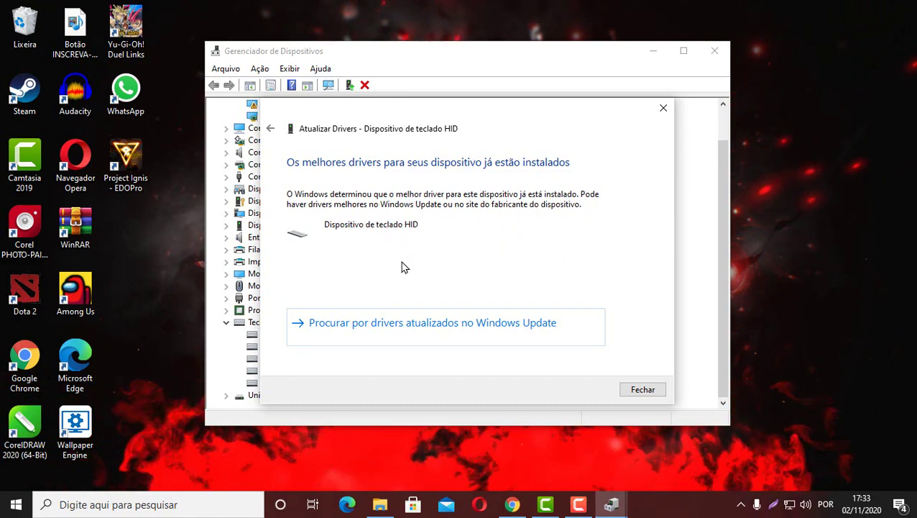
click(637, 389)
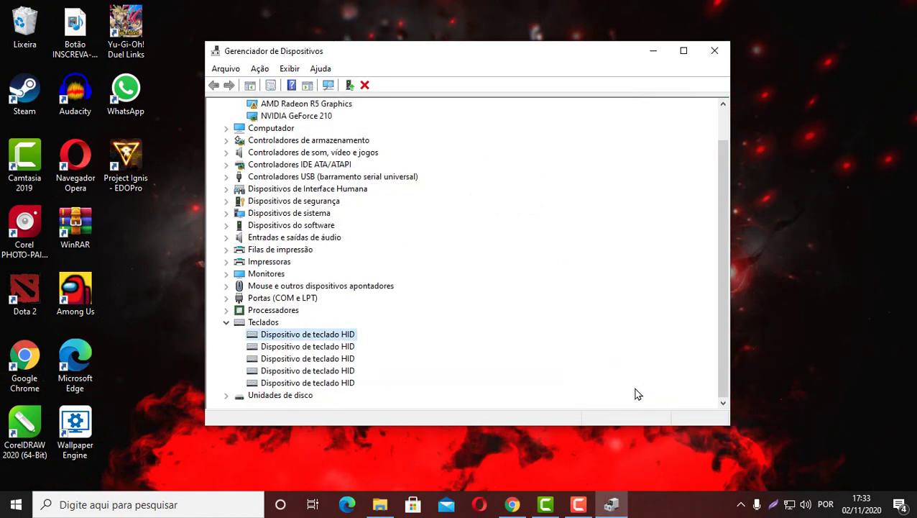
click(324, 348)
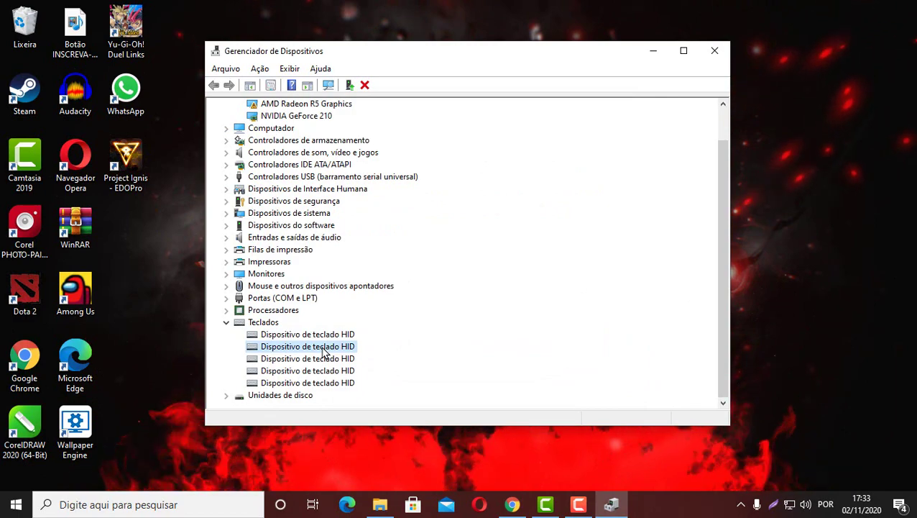
right_click(326, 351)
click(384, 355)
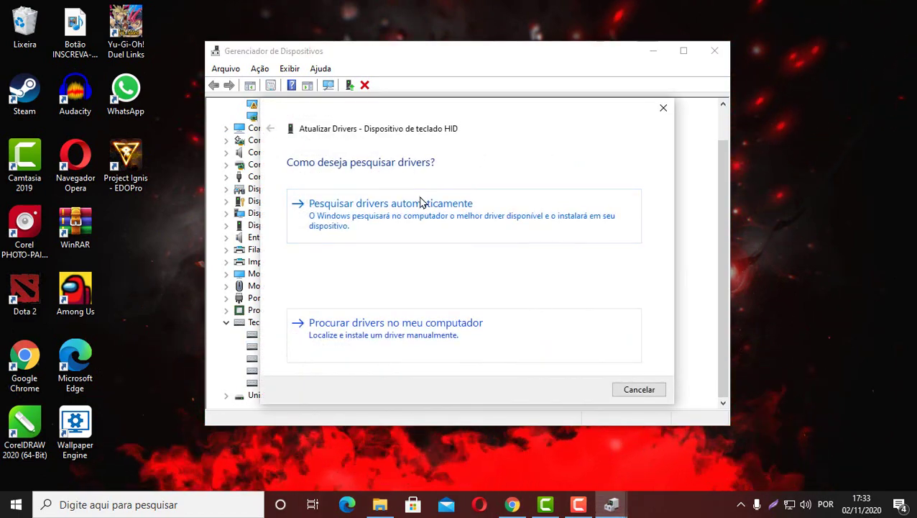
click(664, 110)
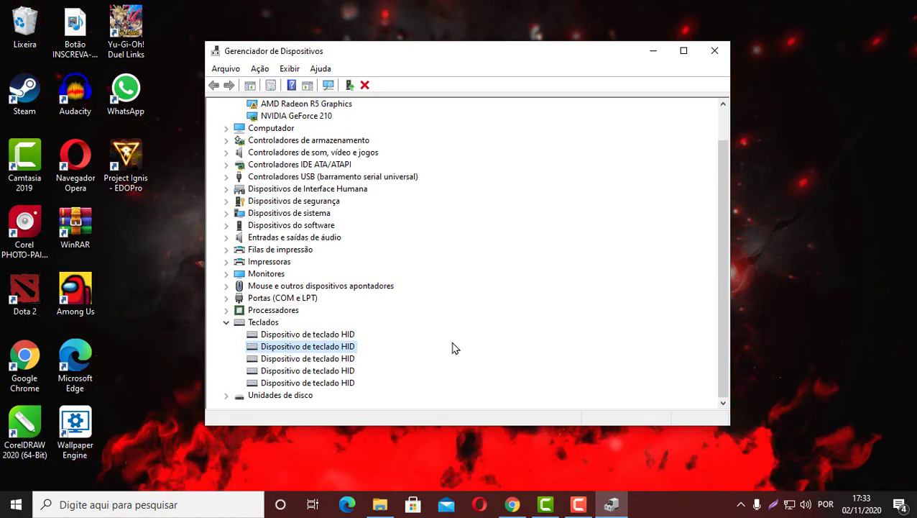
right_click(314, 335)
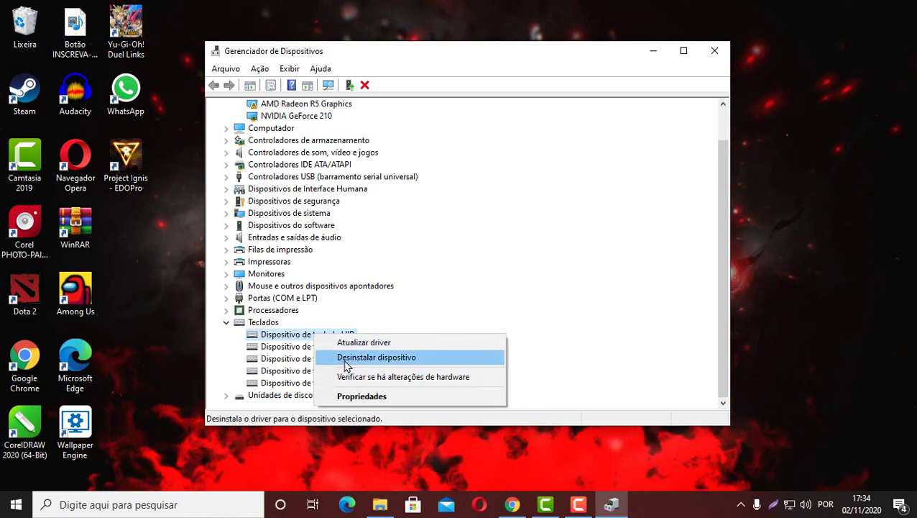
click(437, 310)
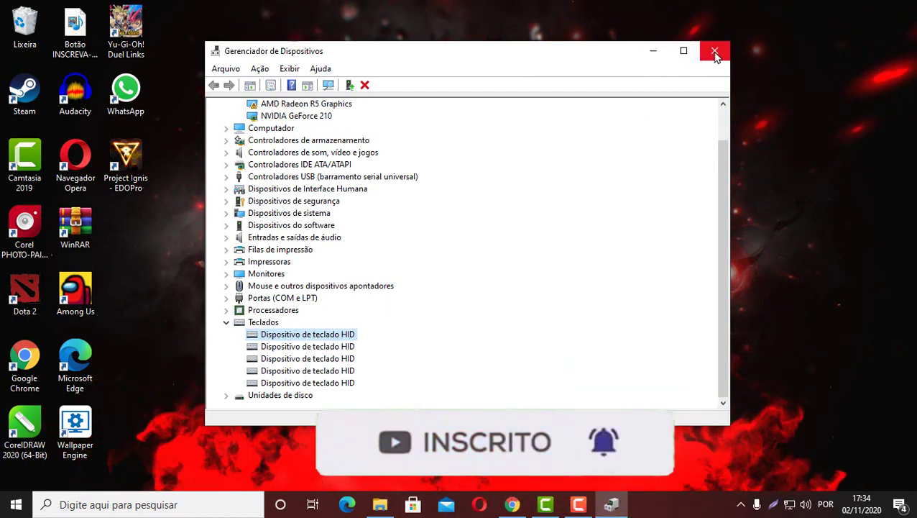
Close Gerenciador de Dispositivos, switch to the Malwarebytes page in Chrome and download the free installer, keeping the flagged MBSetup (2).exe.
click(714, 52)
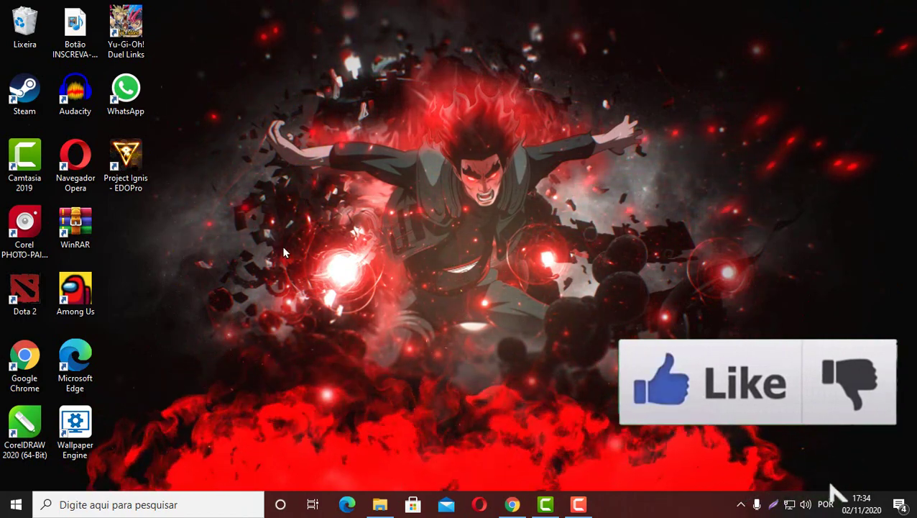
click(513, 505)
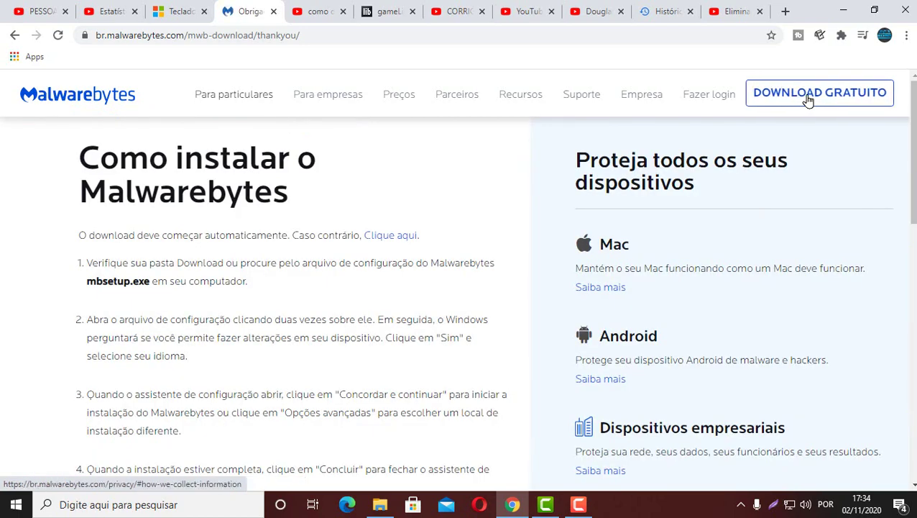
scroll(362, 266, down, 5)
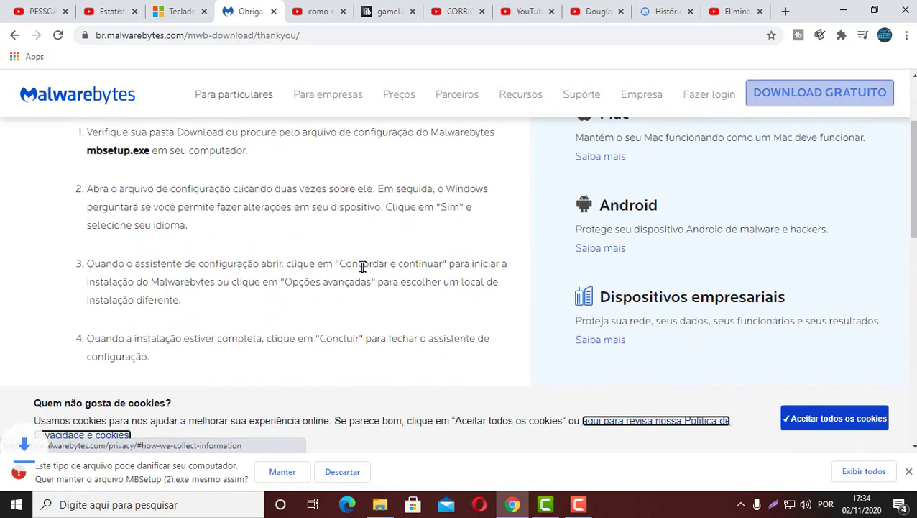
scroll(364, 266, up, 4)
mouse_move(733, 99)
scroll(503, 197, up, 1)
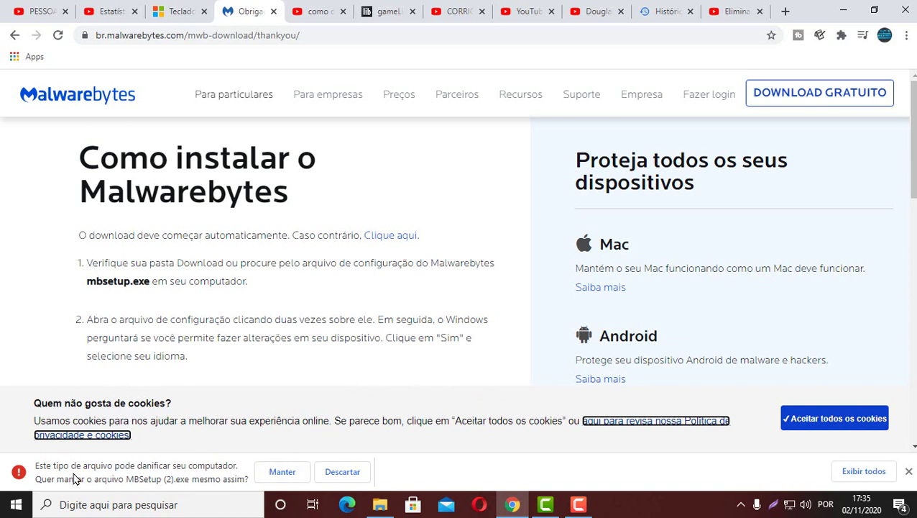
click(282, 471)
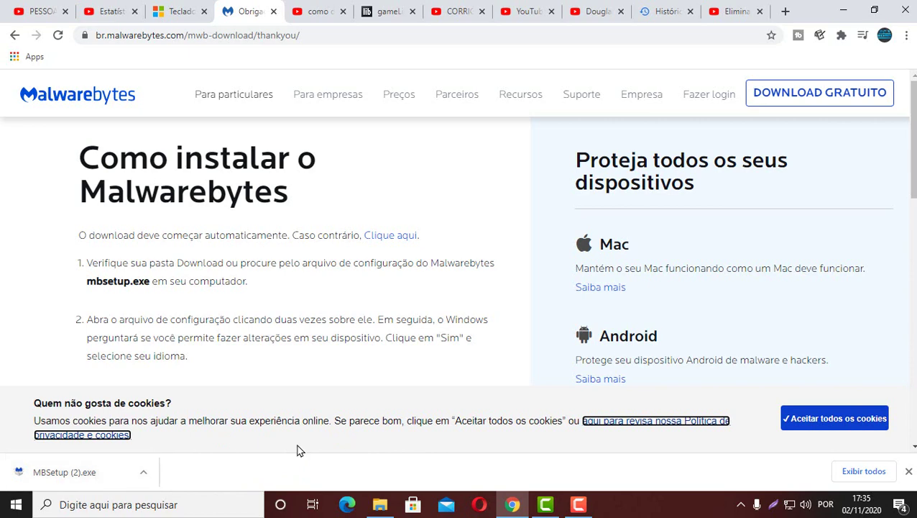
Switch to the Downloads folder in File Explorer and run the MBSetup installer from the Semana passada group.
click(375, 505)
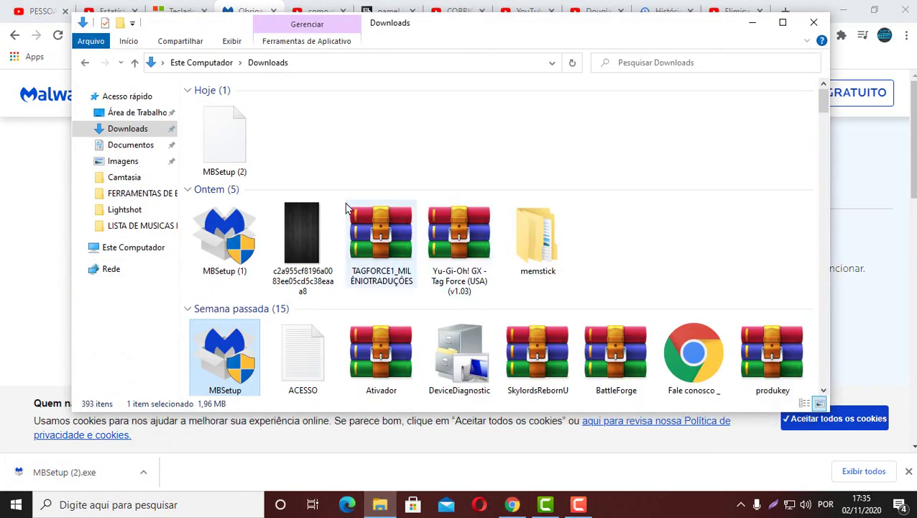
scroll(256, 297, down, 2)
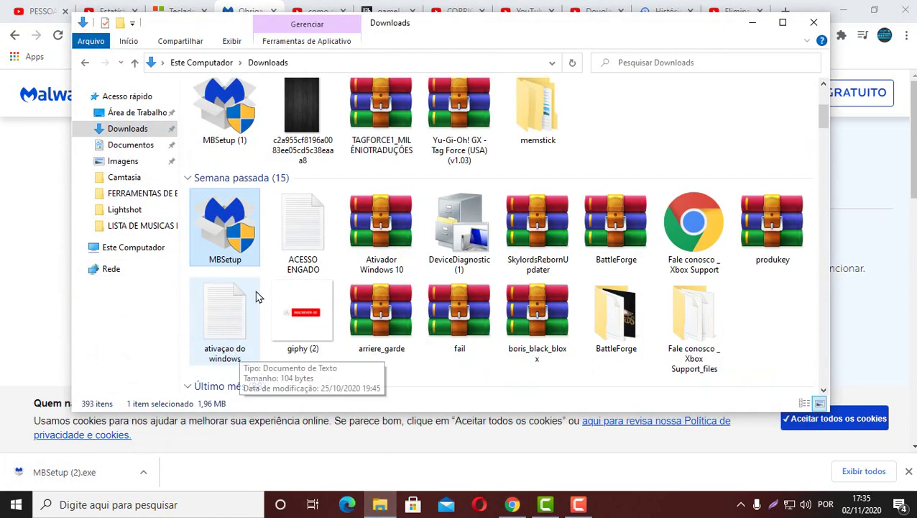
scroll(245, 253, up, 2)
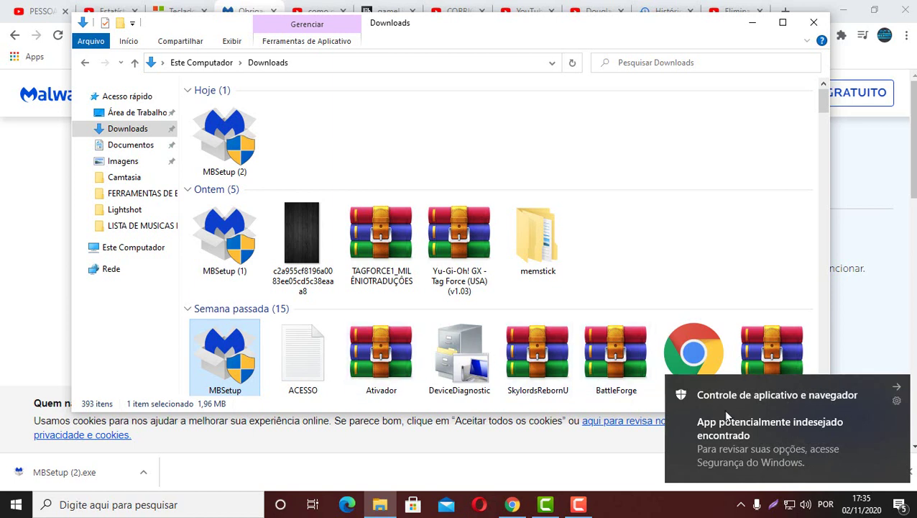
click(903, 395)
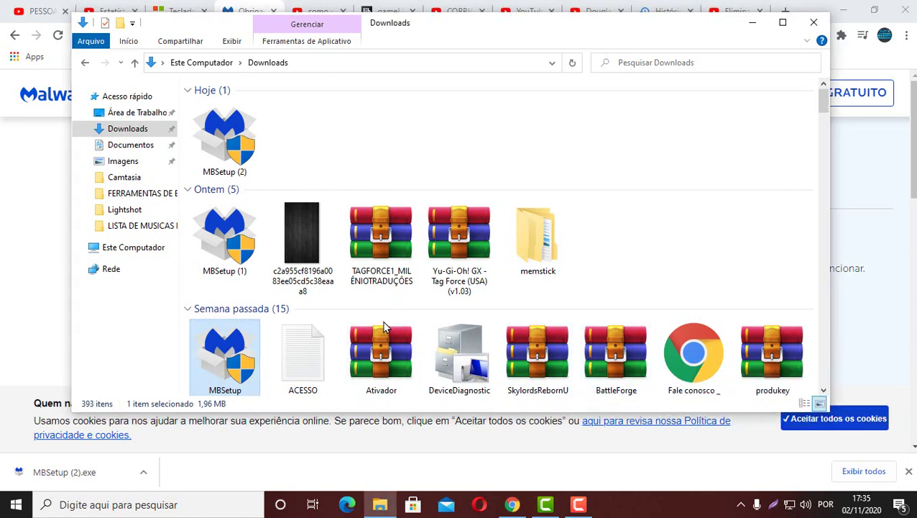
double_click(242, 348)
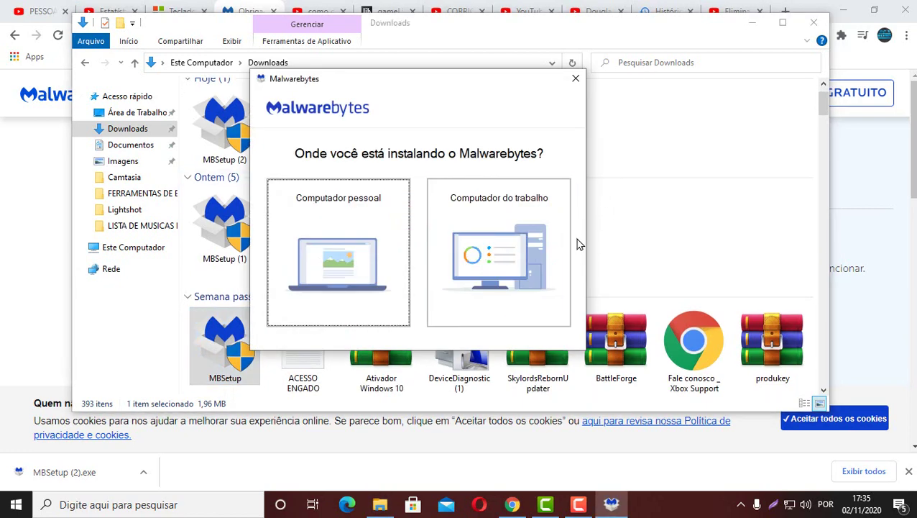
Install Malwarebytes for Computador pessoal from the advanced options, keeping the default folder and desktop shortcut, and skip the Browser Guard extension.
click(337, 240)
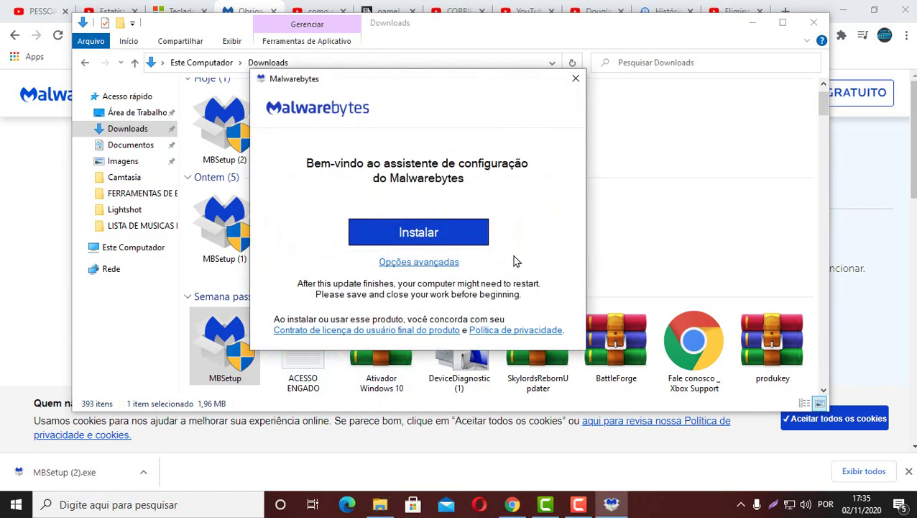
click(410, 263)
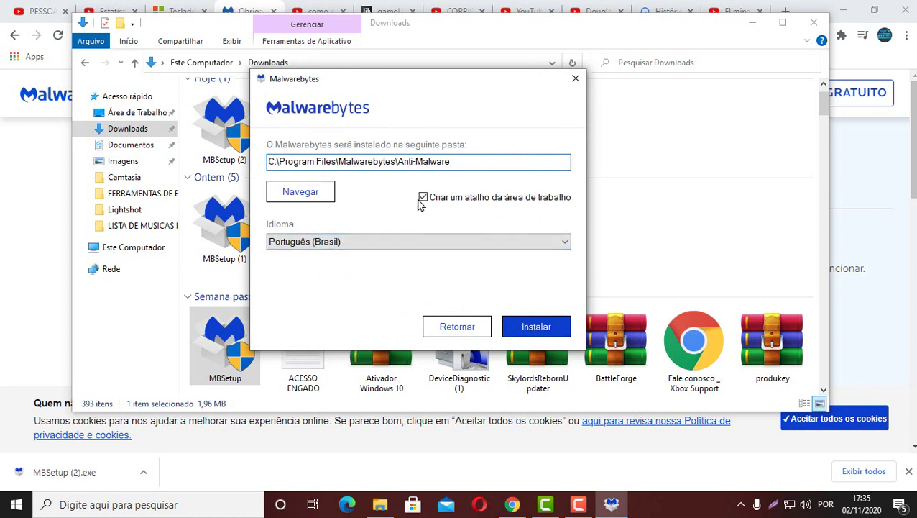
click(537, 327)
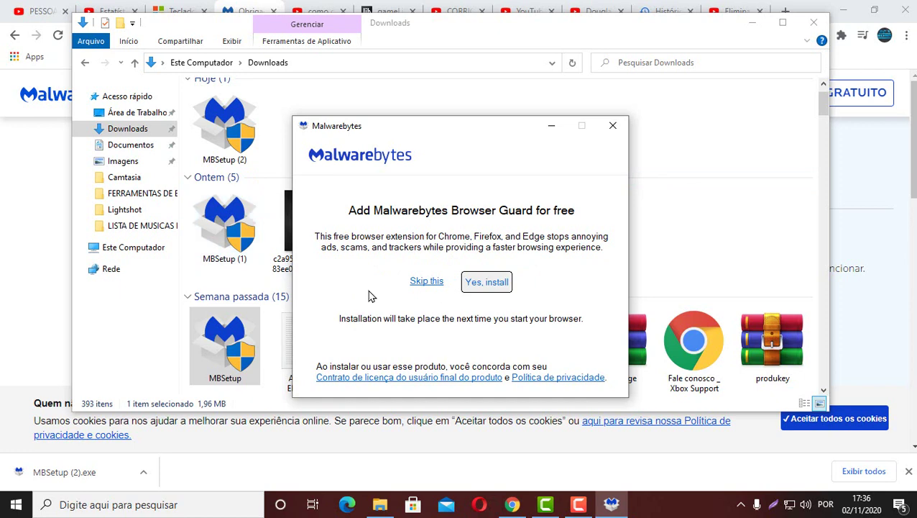
click(426, 281)
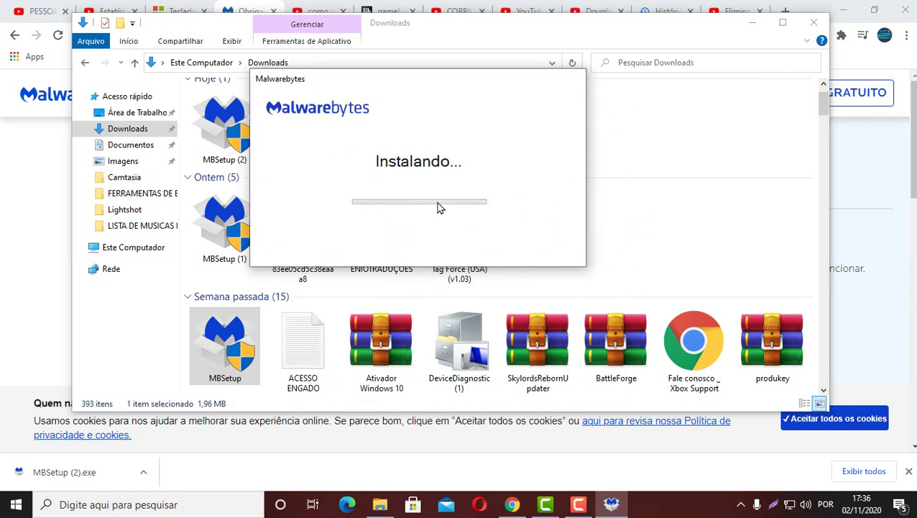
Minimize the open windows, launch Malwarebytes from the desktop and run a threat scan of the computer.
click(753, 23)
click(834, 12)
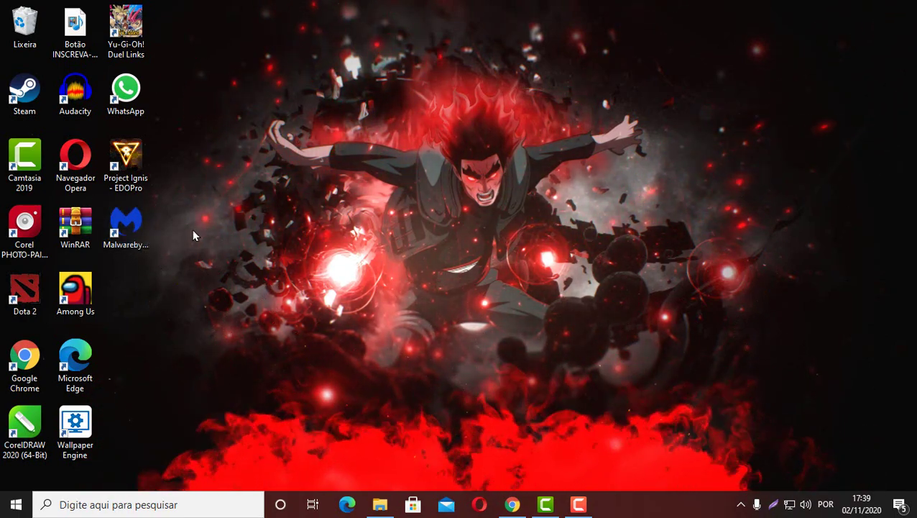
double_click(132, 227)
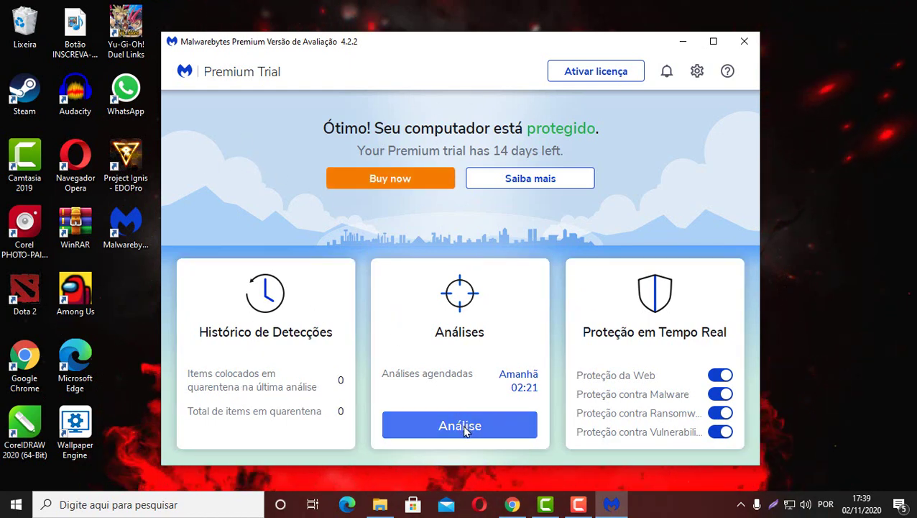
click(453, 345)
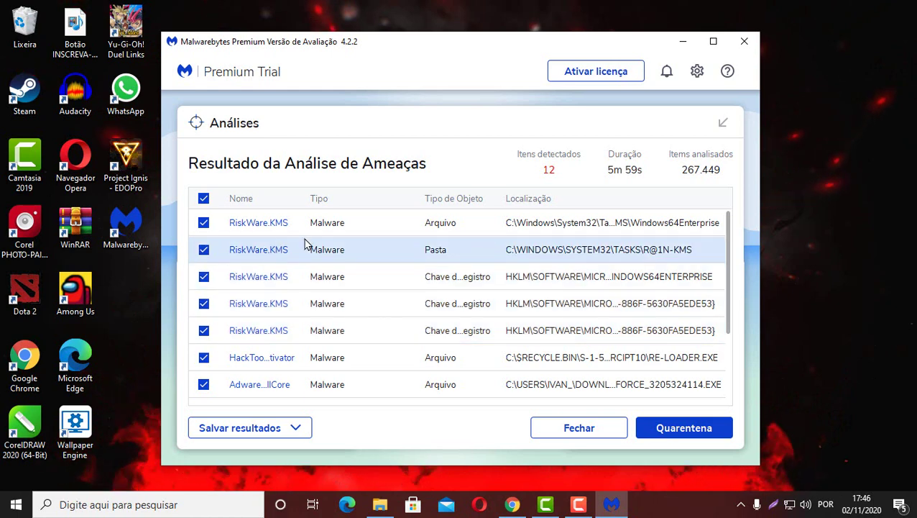
Examine the names, types and locations of all items detected in the threat scan results.
scroll(443, 319, down, 2)
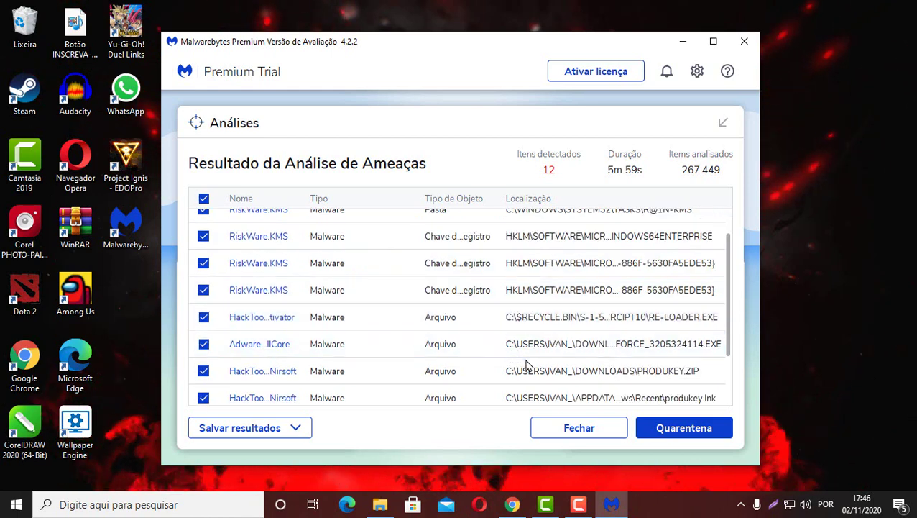
scroll(555, 372, down, 2)
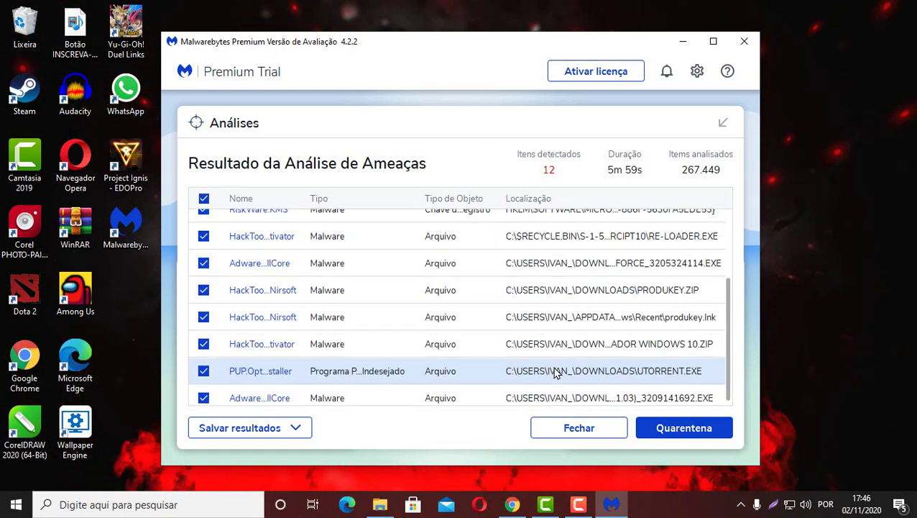
scroll(554, 372, up, 3)
scroll(554, 372, up, 2)
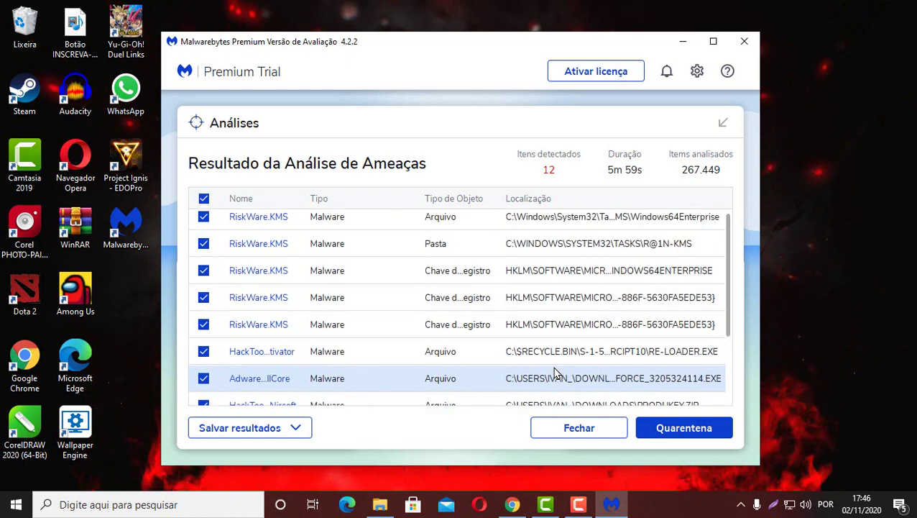
scroll(383, 302, up, 1)
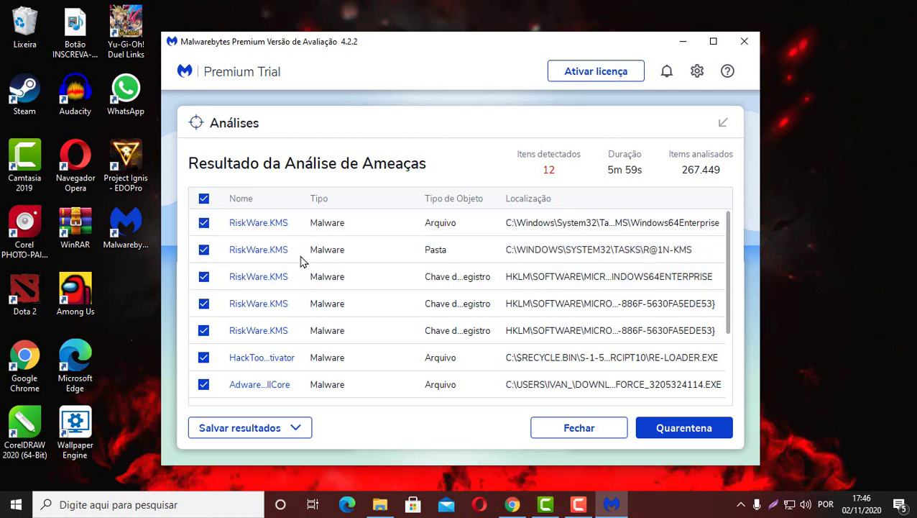
scroll(275, 320, down, 1)
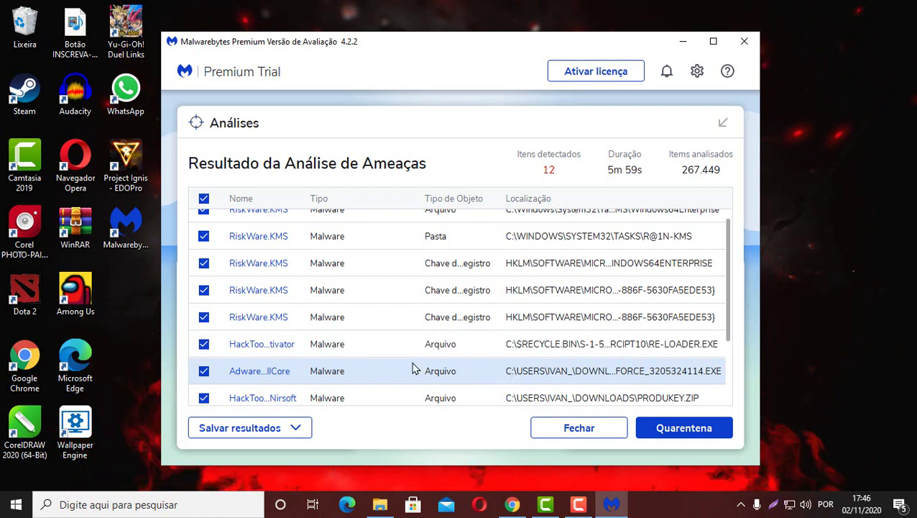
scroll(301, 370, down, 1)
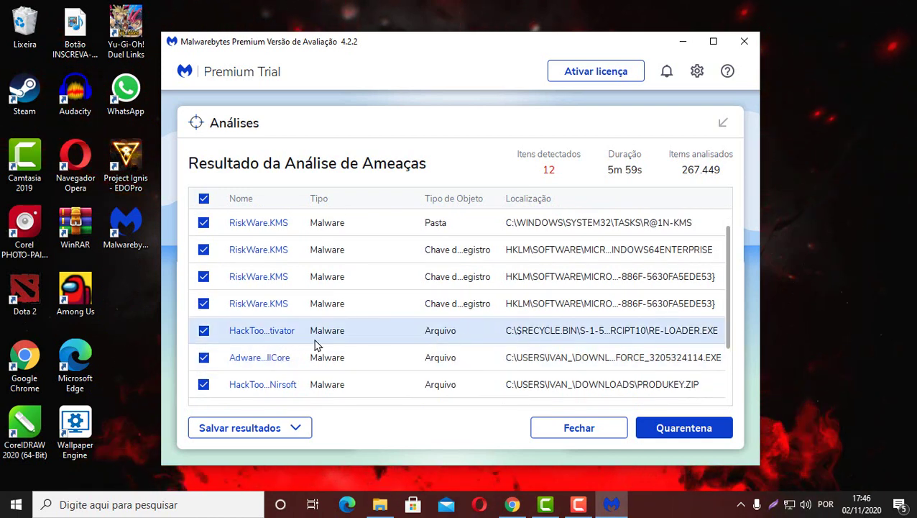
scroll(248, 384, down, 2)
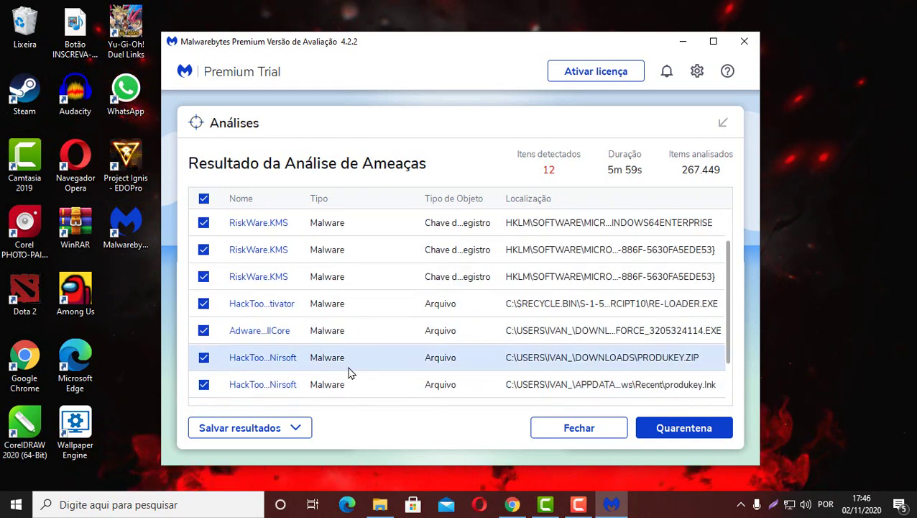
scroll(303, 375, down, 1)
scroll(302, 377, down, 2)
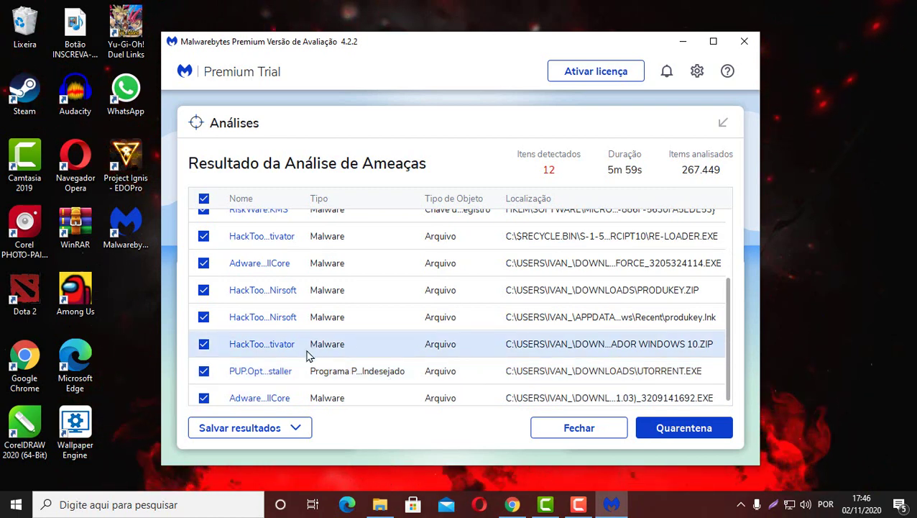
scroll(348, 360, down, 1)
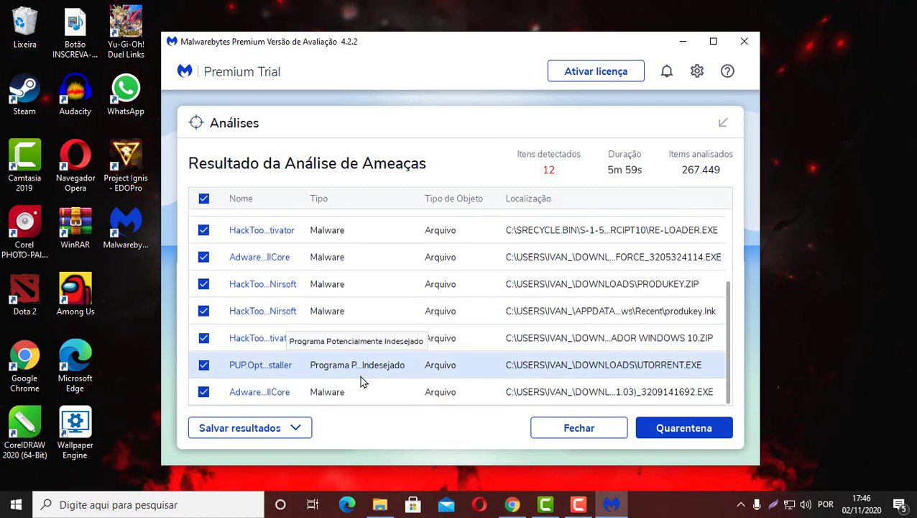
scroll(363, 381, up, 1)
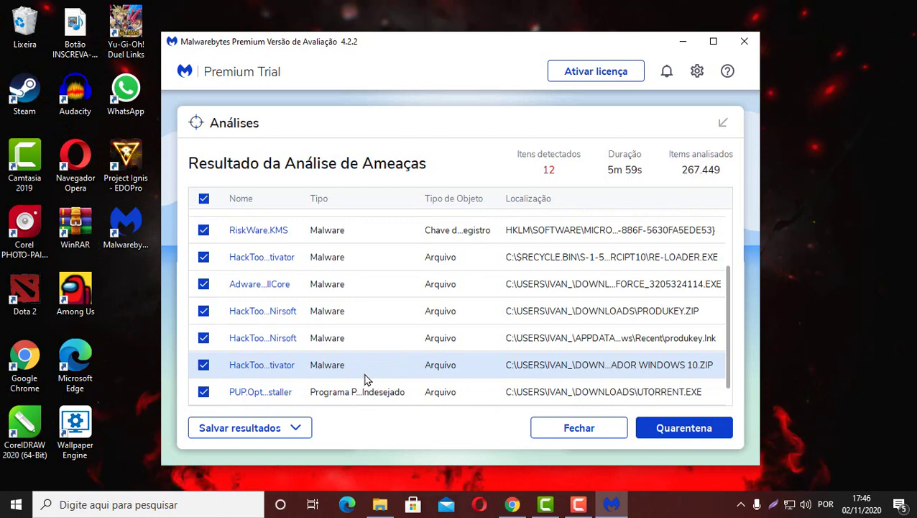
scroll(365, 380, up, 2)
scroll(365, 379, up, 2)
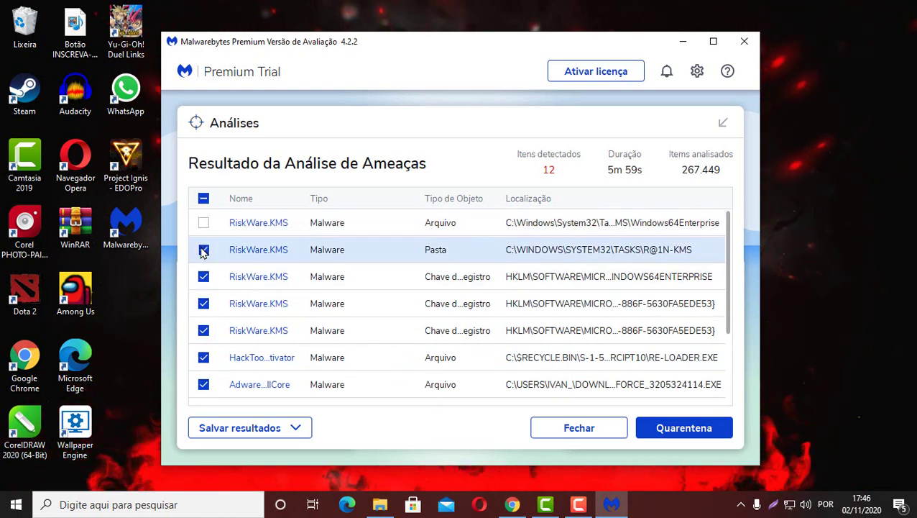
Deselect the five RiskWare.KMS detections, the RE-LOADER.EXE hack tool and the adware file ending in FORCE_3205324114.EXE.
click(203, 275)
click(204, 302)
click(203, 330)
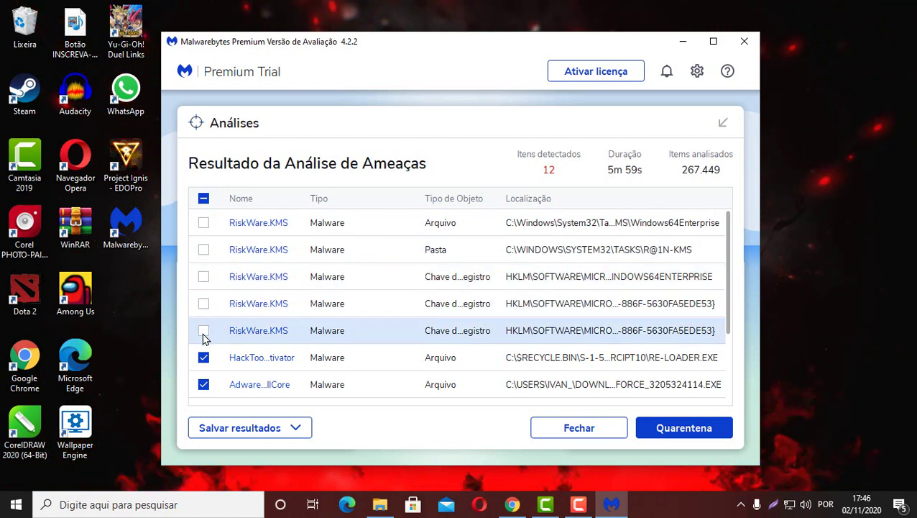
click(204, 357)
scroll(210, 352, down, 1)
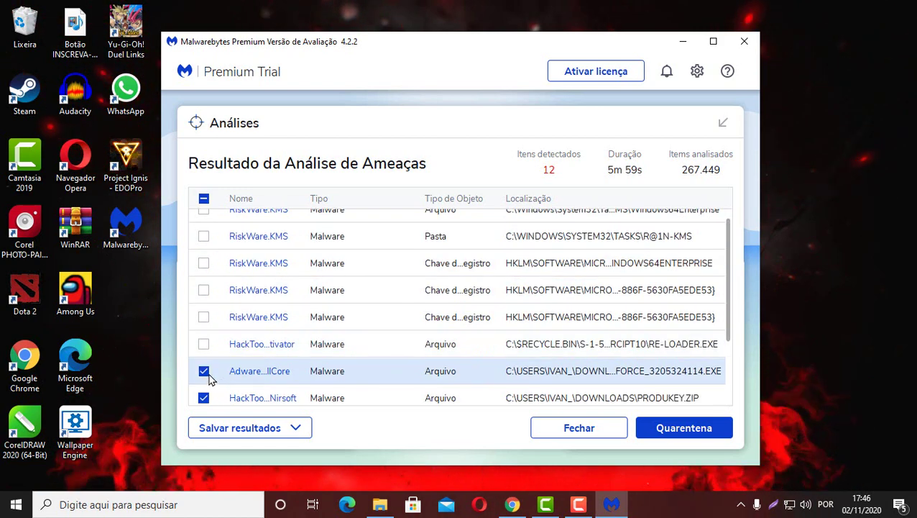
scroll(206, 377, down, 1)
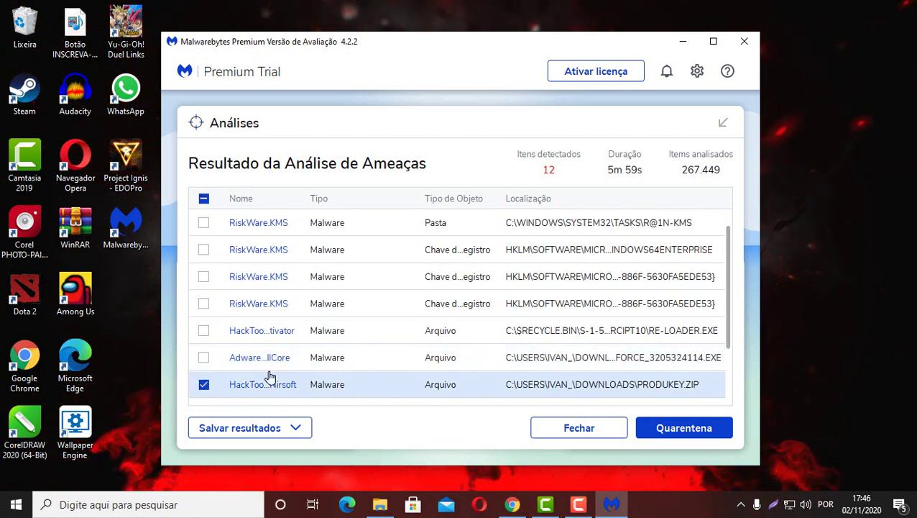
Deselect both produkey detections, the Windows 10 activator ZIP and the adware file ending in 3209141692.EXE, leaving only UTORRENT.EXE selected.
scroll(270, 376, down, 4)
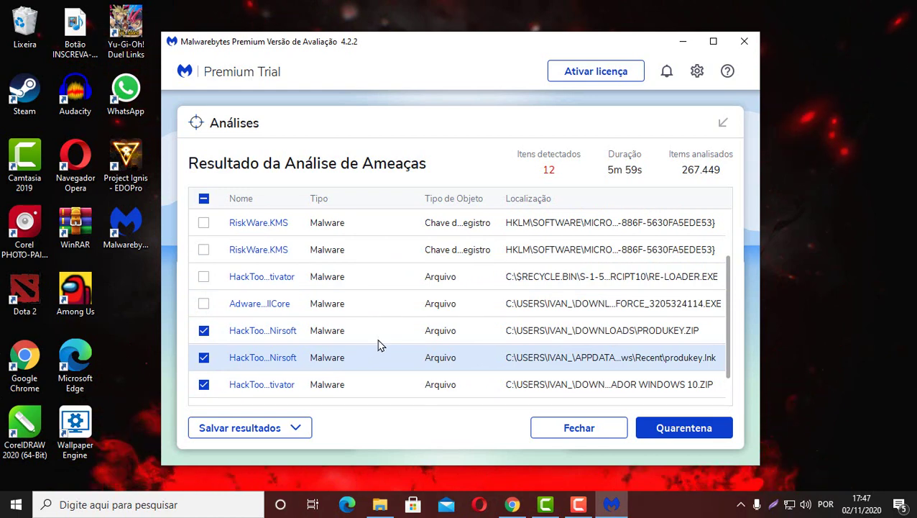
scroll(380, 346, down, 1)
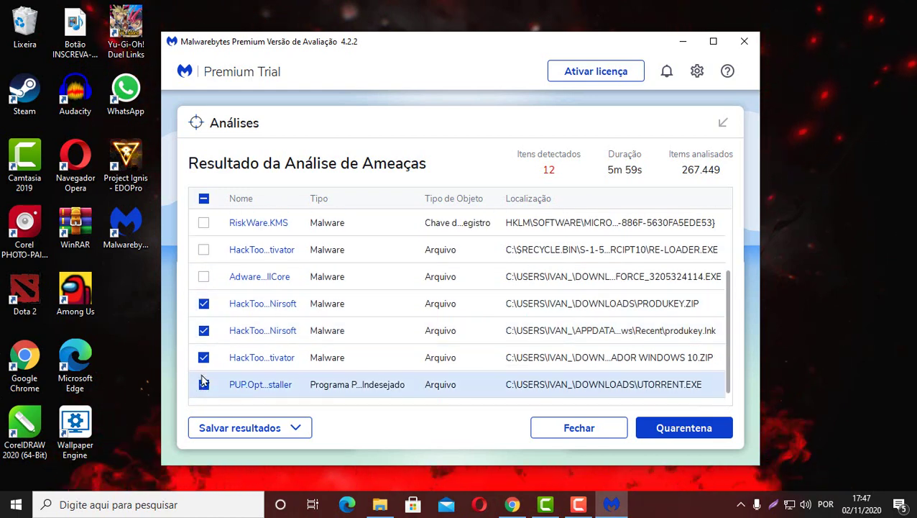
click(204, 359)
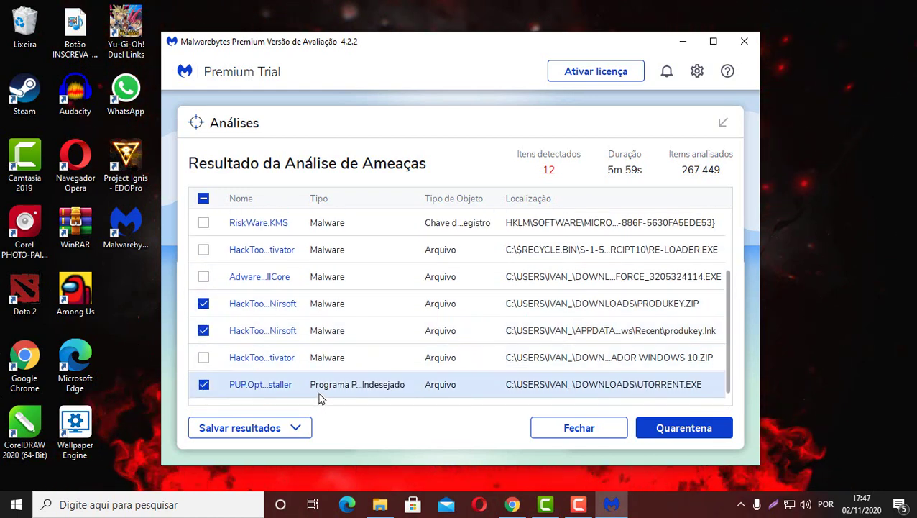
click(203, 330)
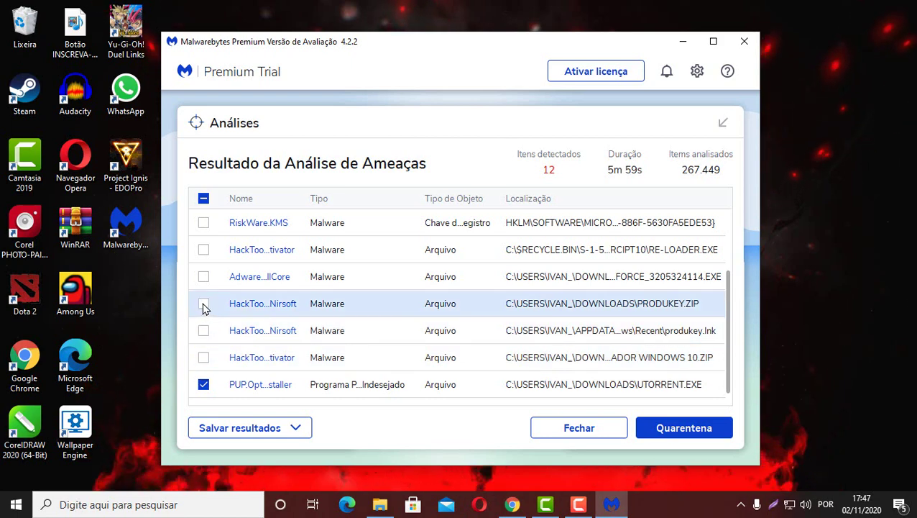
scroll(297, 301, up, 2)
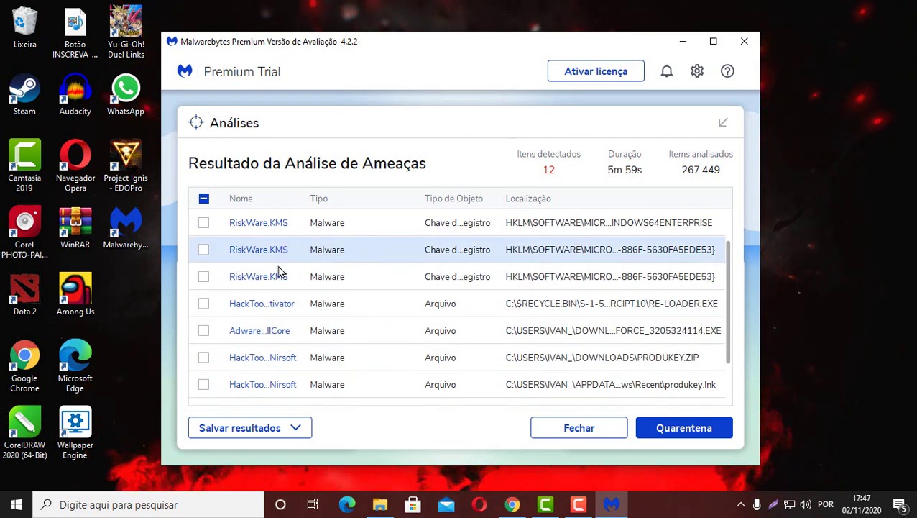
scroll(280, 273, down, 2)
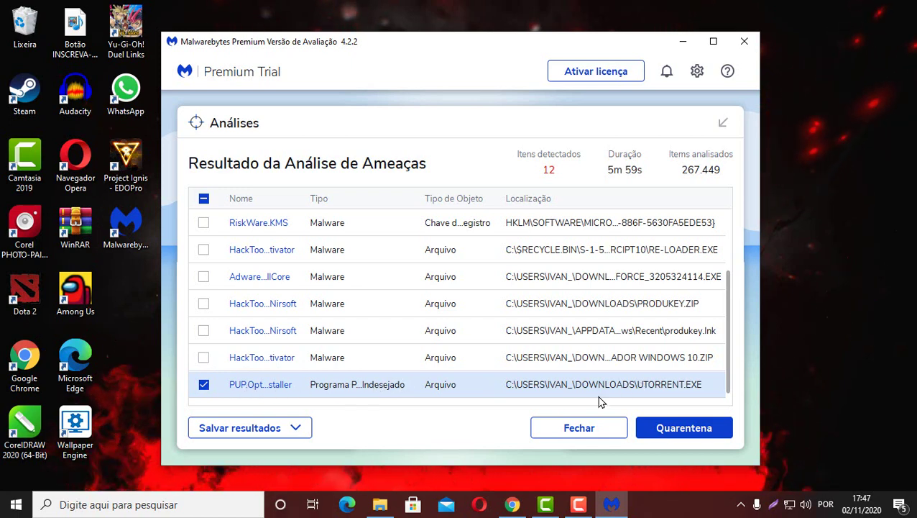
scroll(321, 328, down, 1)
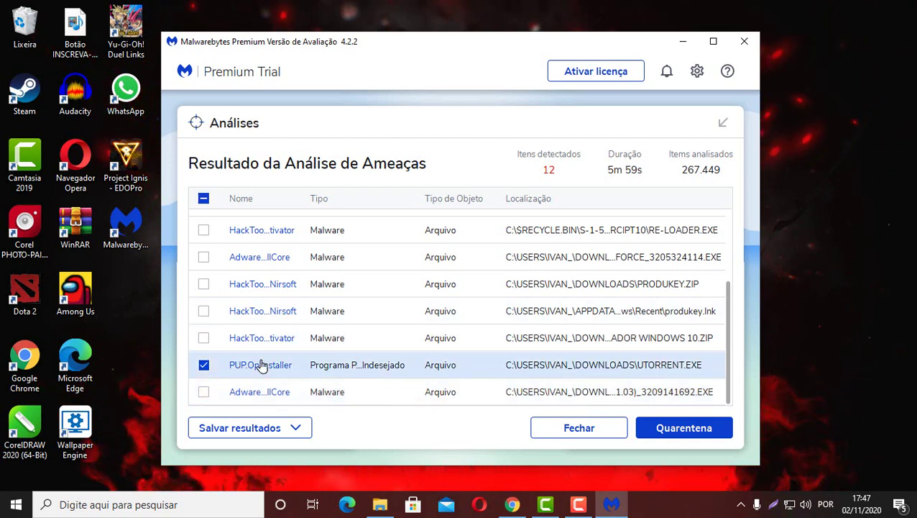
Review the remaining selection, quarantine the potentially unwanted UTORRENT.EXE and minimize Malwarebytes.
scroll(303, 344, up, 2)
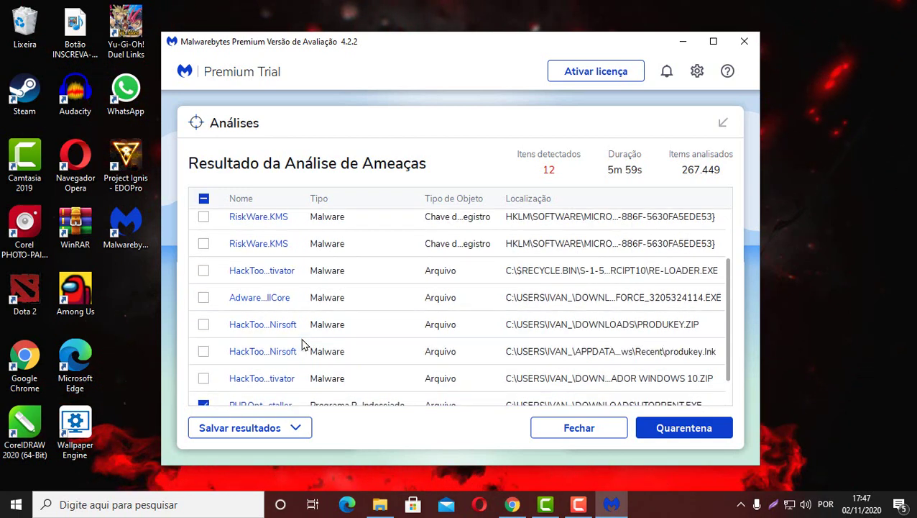
scroll(302, 344, up, 2)
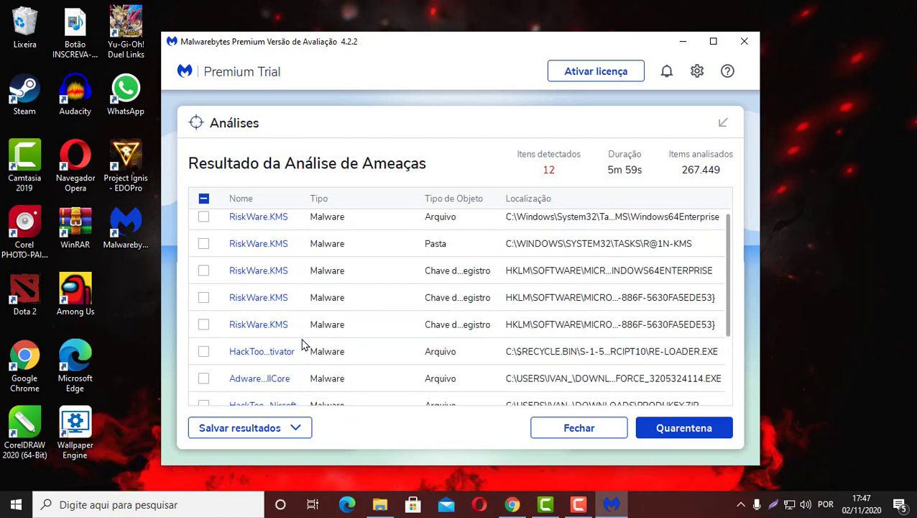
scroll(302, 344, down, 4)
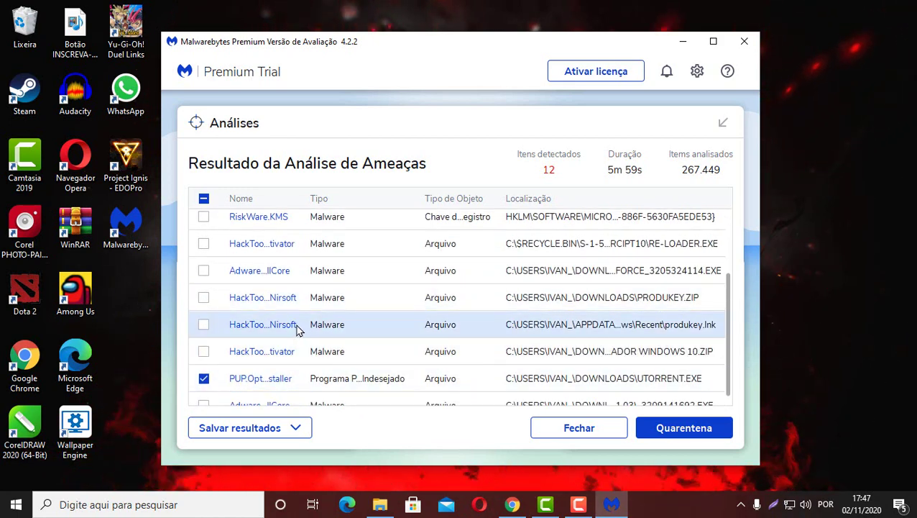
scroll(297, 327, up, 1)
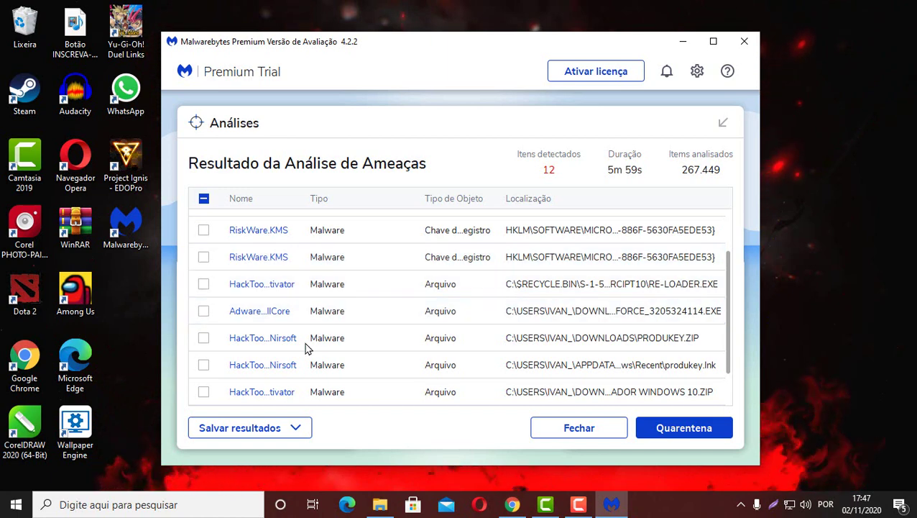
scroll(301, 356, down, 1)
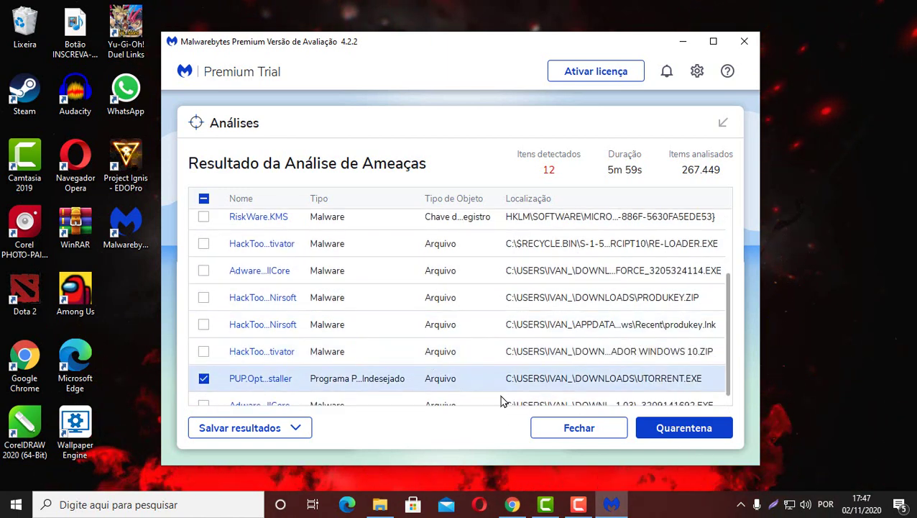
click(681, 427)
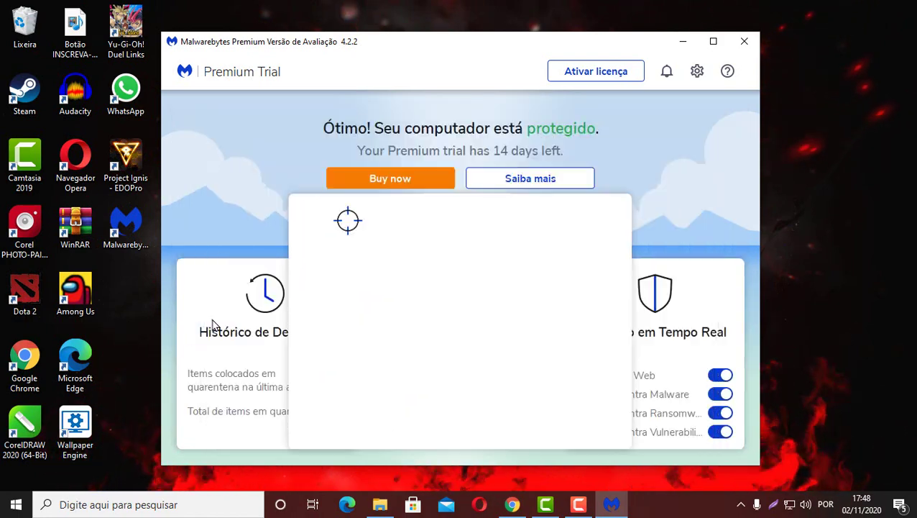
click(682, 42)
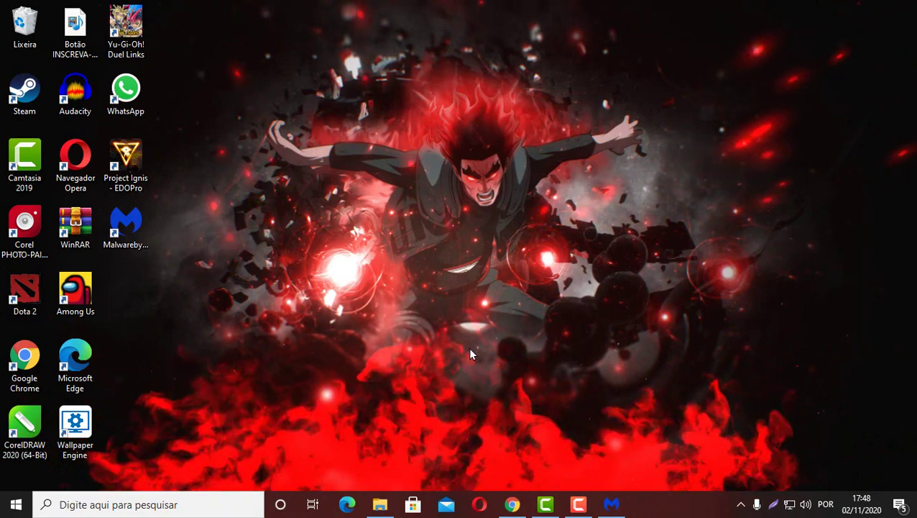